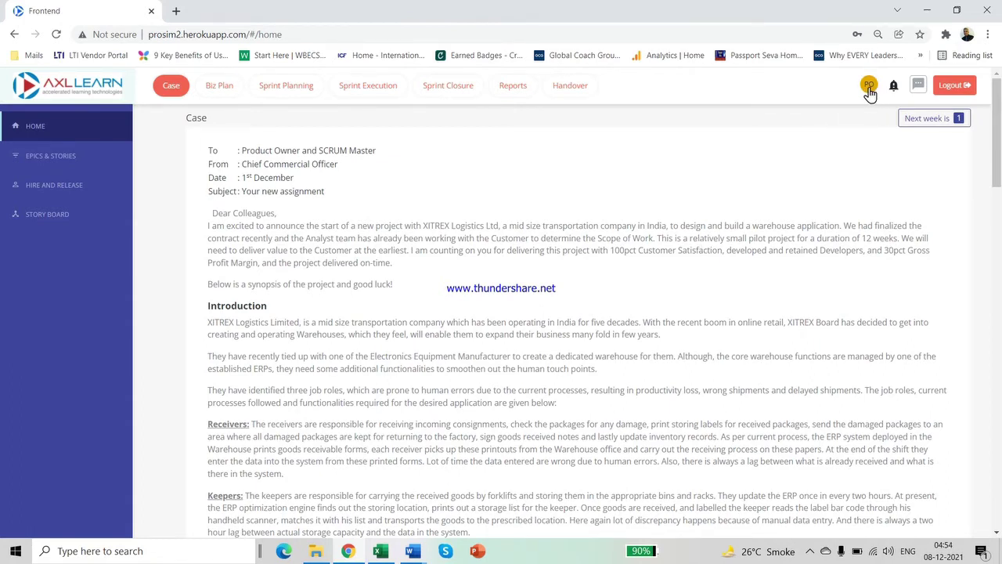
Step: Open backlog prioritization for sprint planning and review the stories under Epic1
click(286, 87)
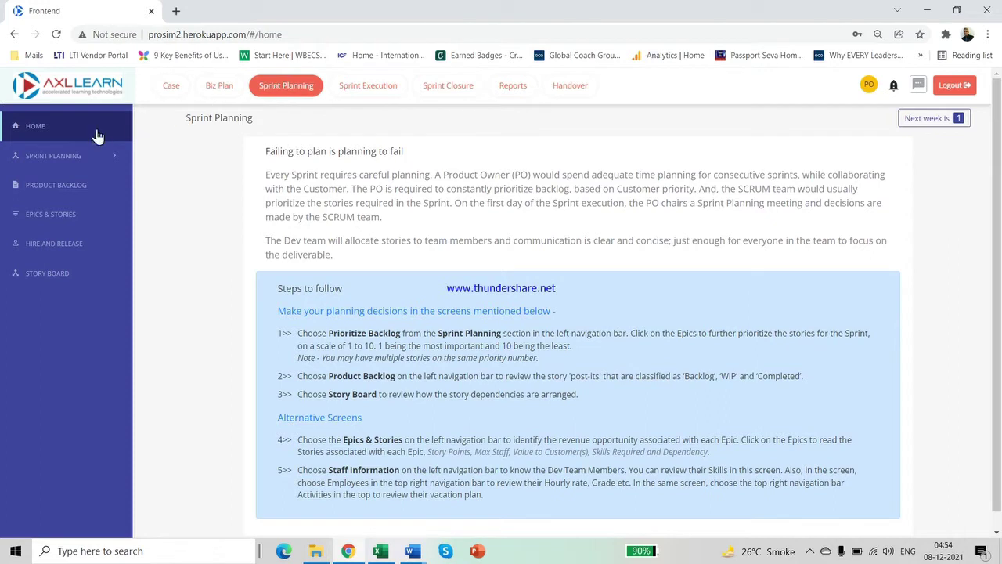
click(54, 156)
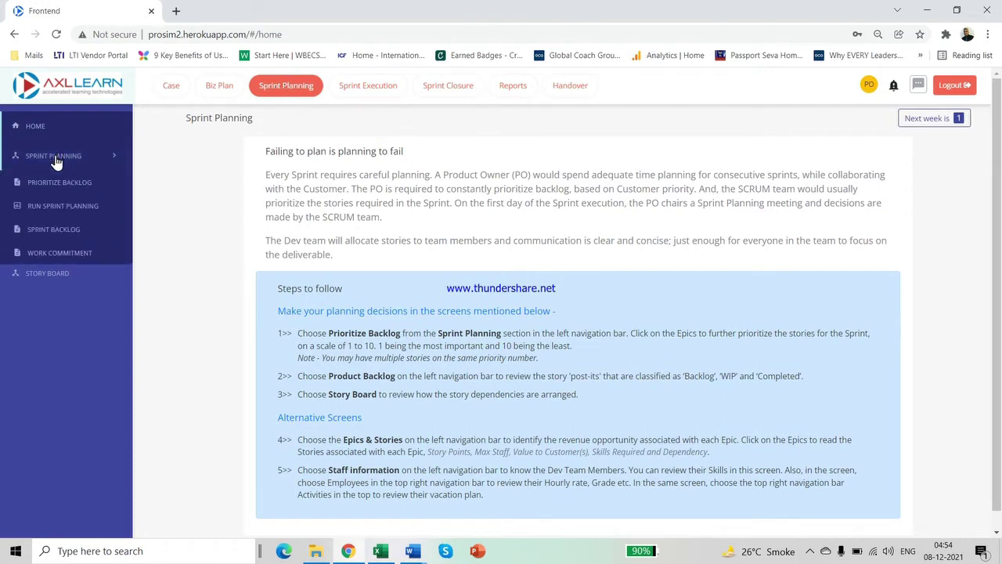
click(57, 184)
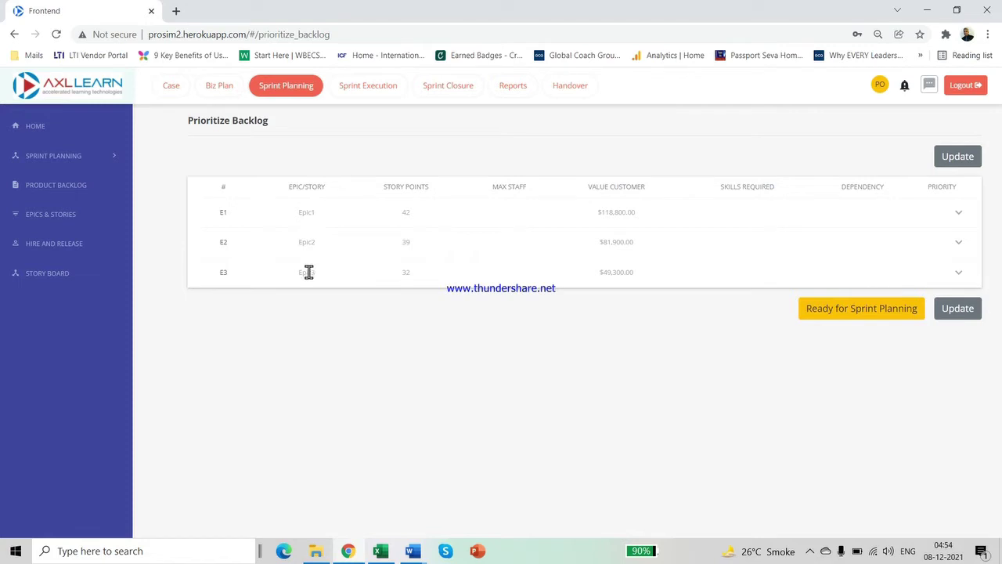
click(305, 213)
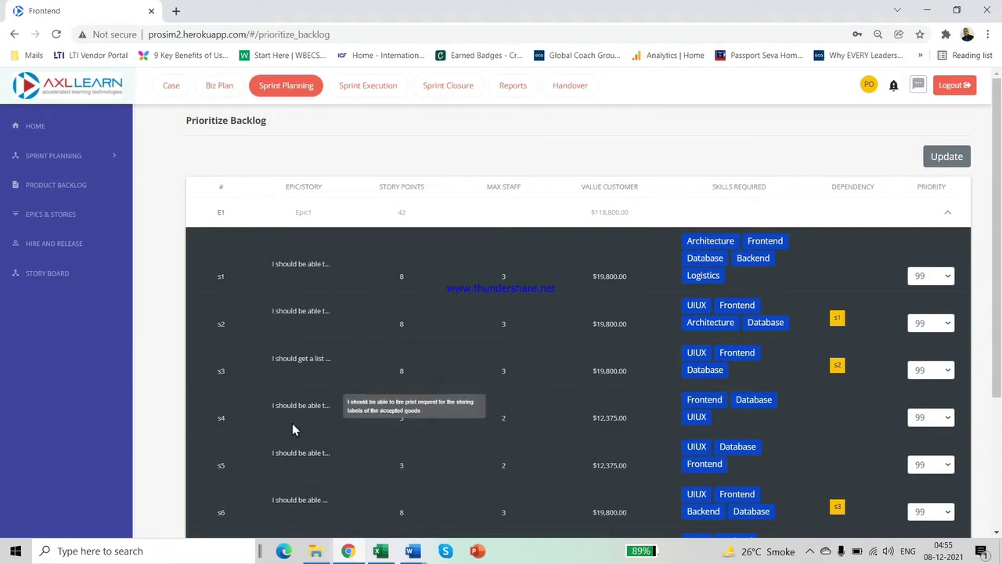
Step: Examine the story dependencies of epics E1 to E3 on the story board
click(56, 283)
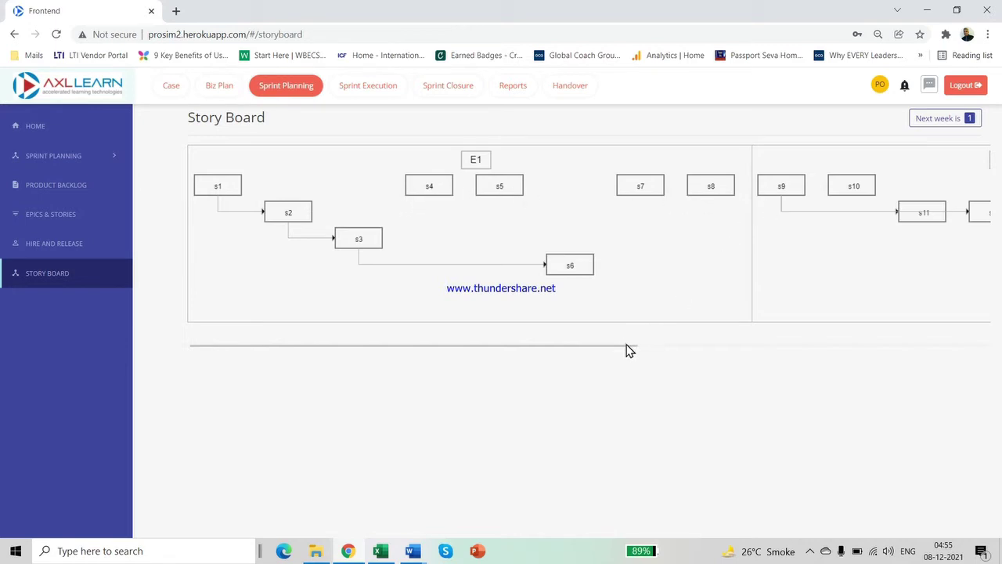
drag(627, 345, 998, 345)
Step: Return to backlog prioritization and expand Epic1 to list its stories
click(78, 156)
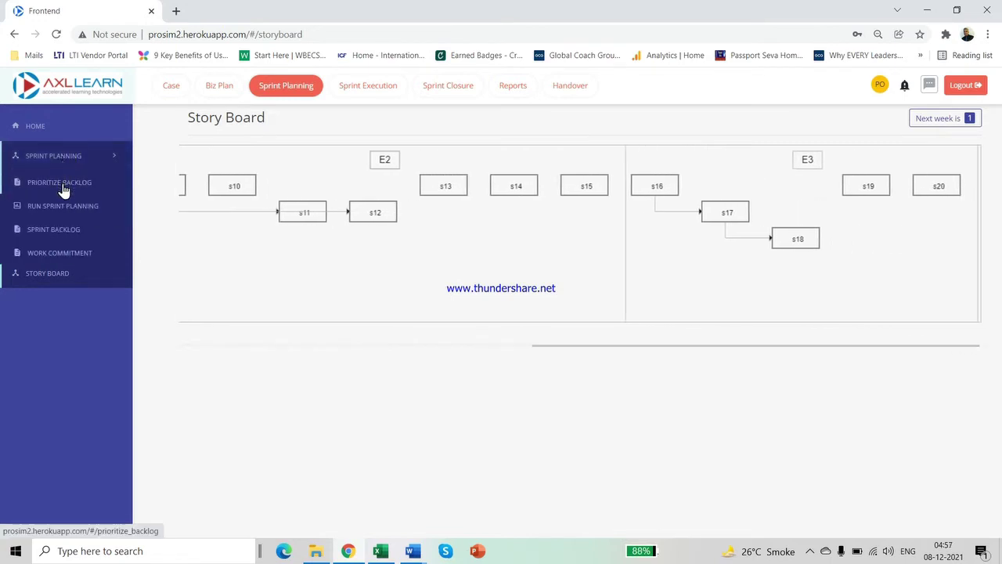
click(65, 188)
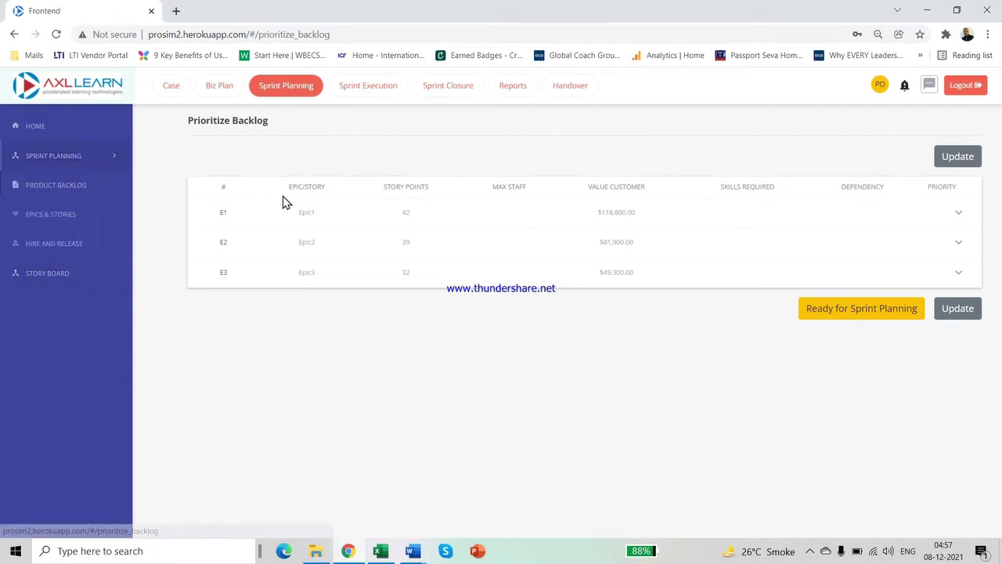
click(305, 213)
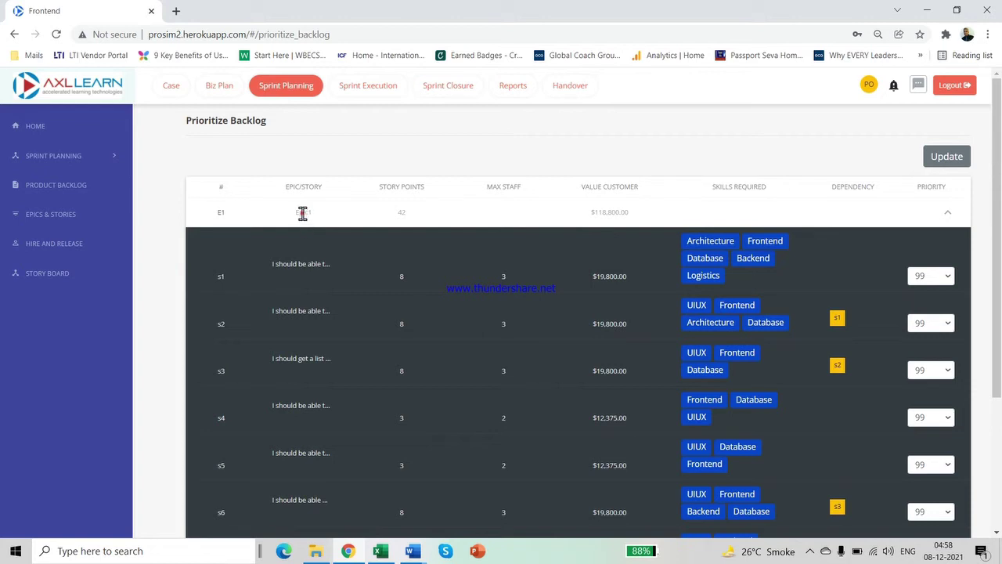
click(302, 213)
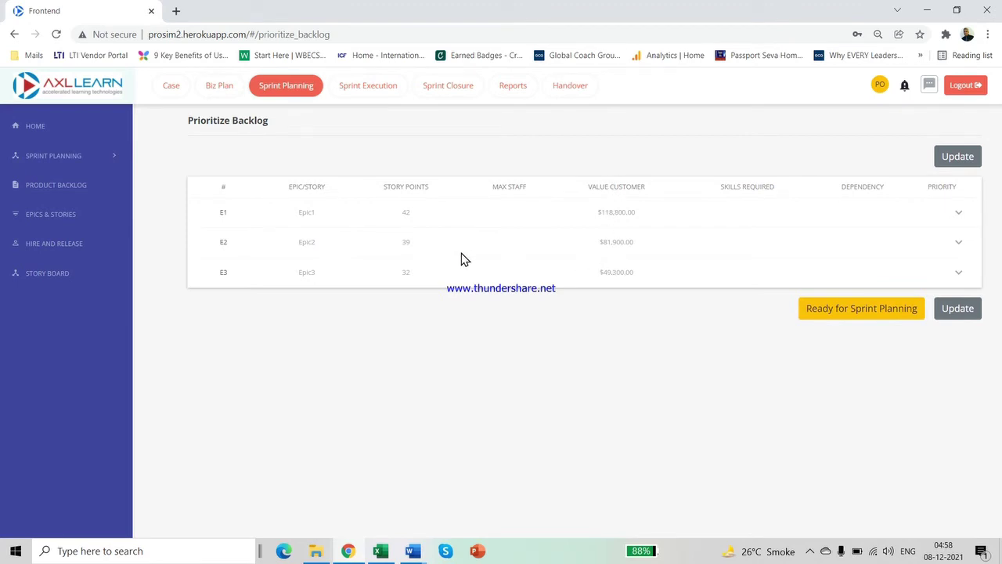
click(311, 211)
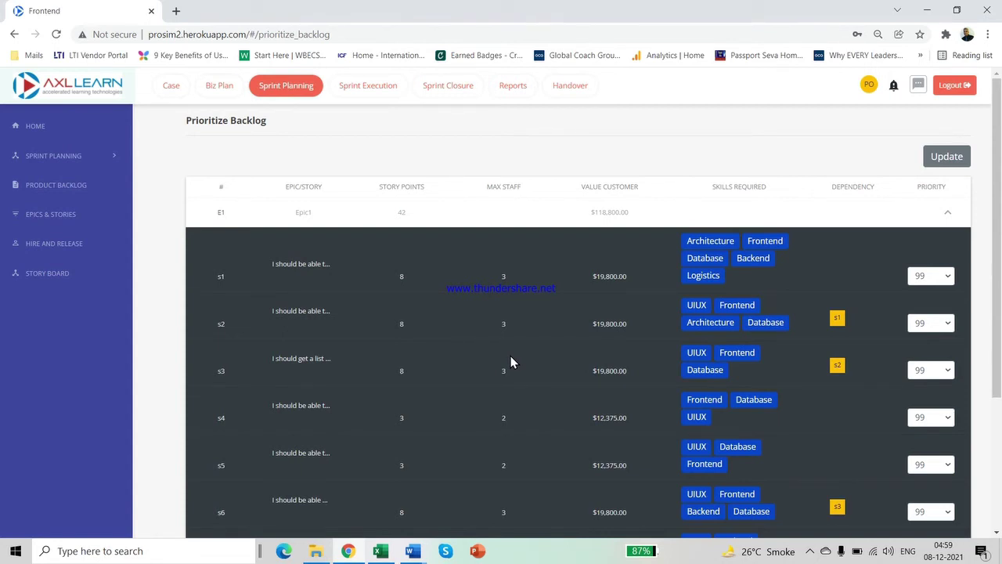
Step: Set the priority of Epic1 stories s1, s4 and s5 to 1 and of s2 to 2
click(939, 278)
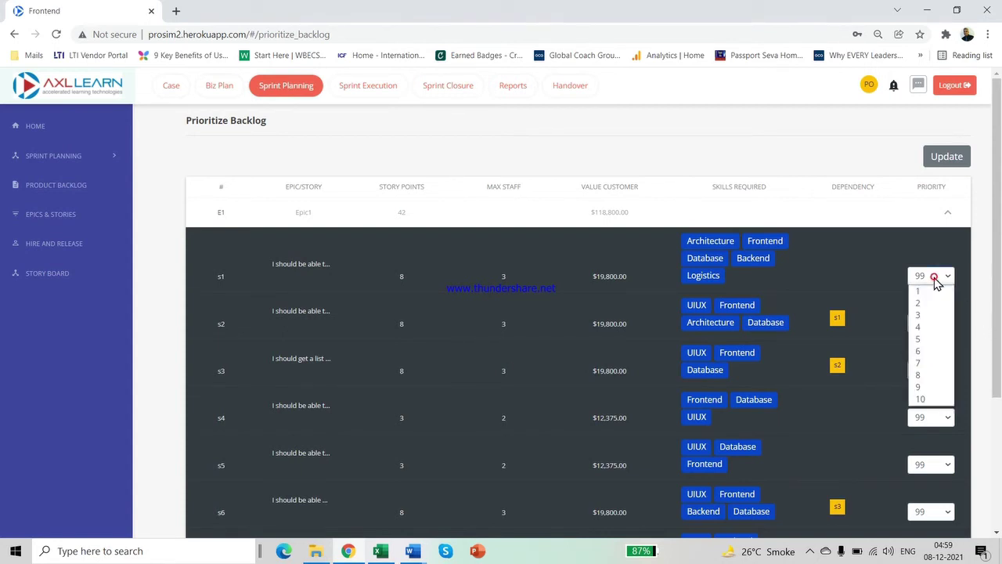
click(936, 292)
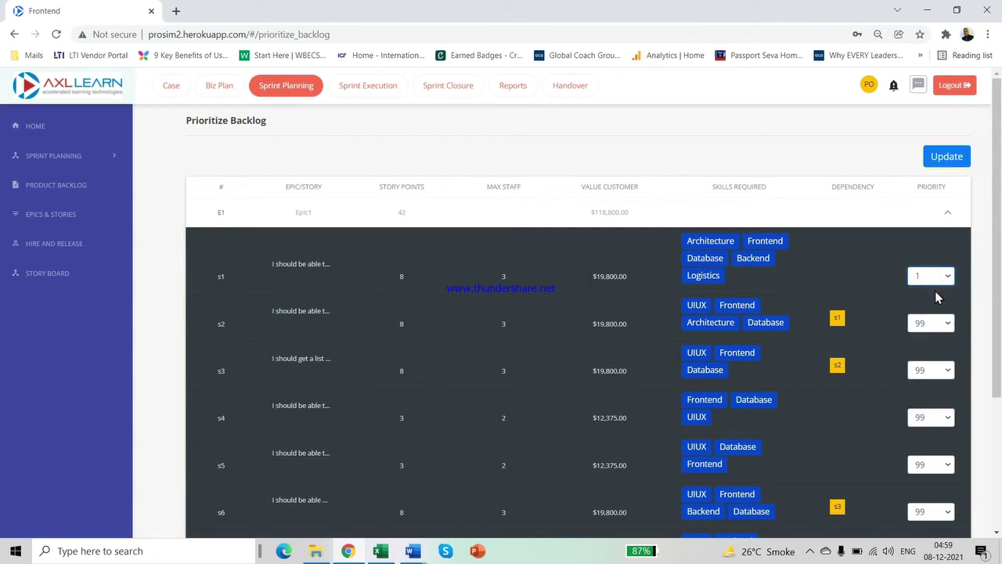
click(932, 327)
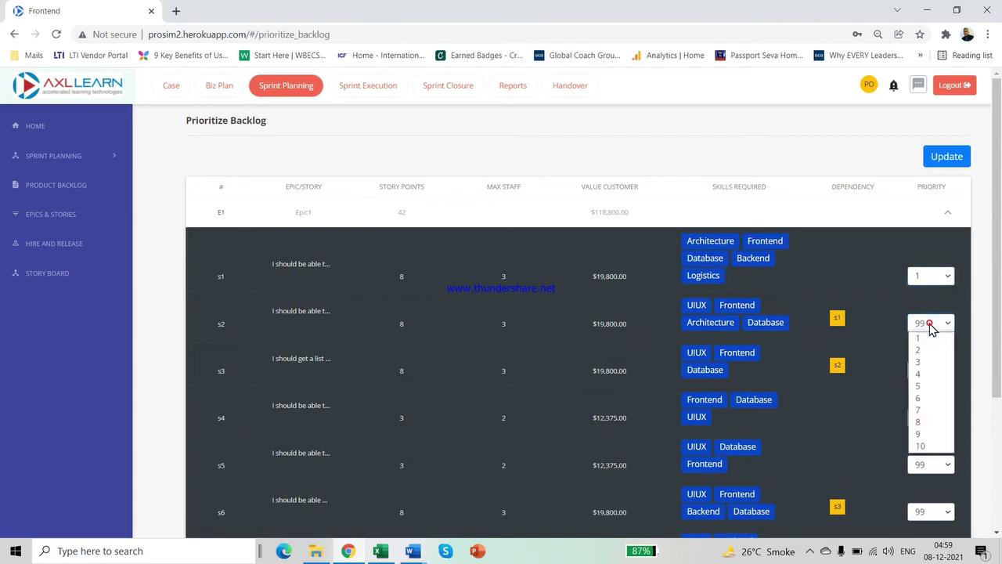
click(929, 350)
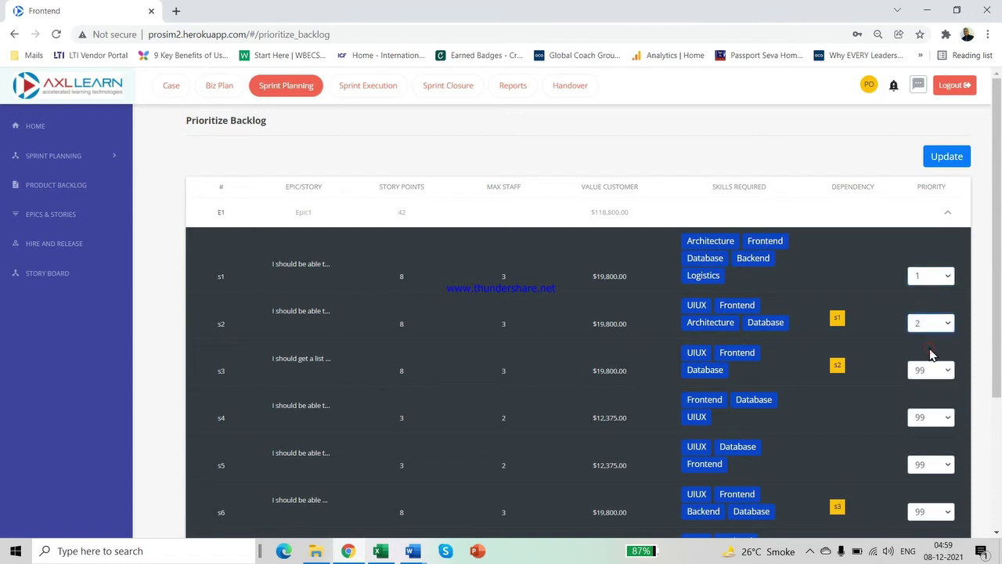
click(926, 416)
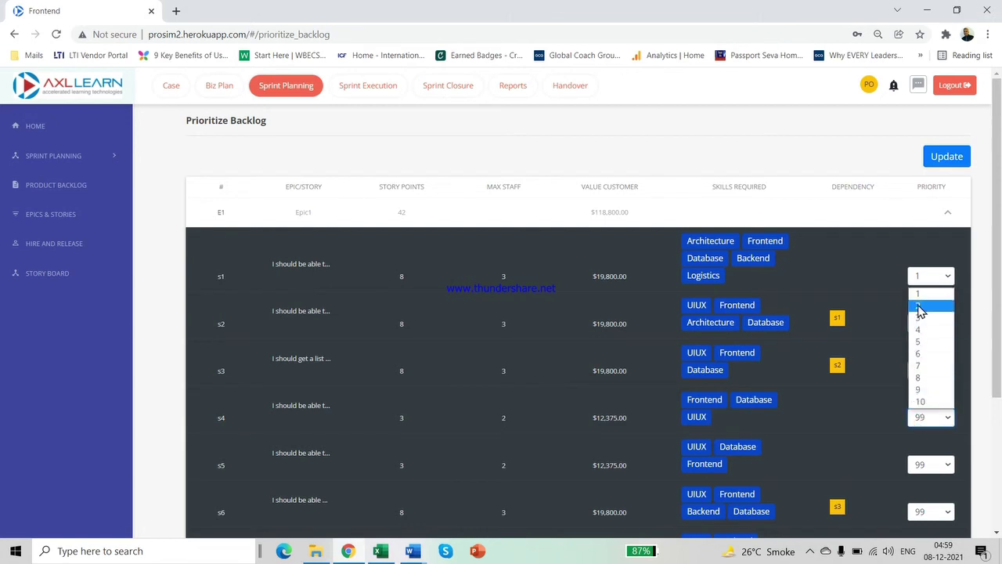
click(922, 296)
click(928, 464)
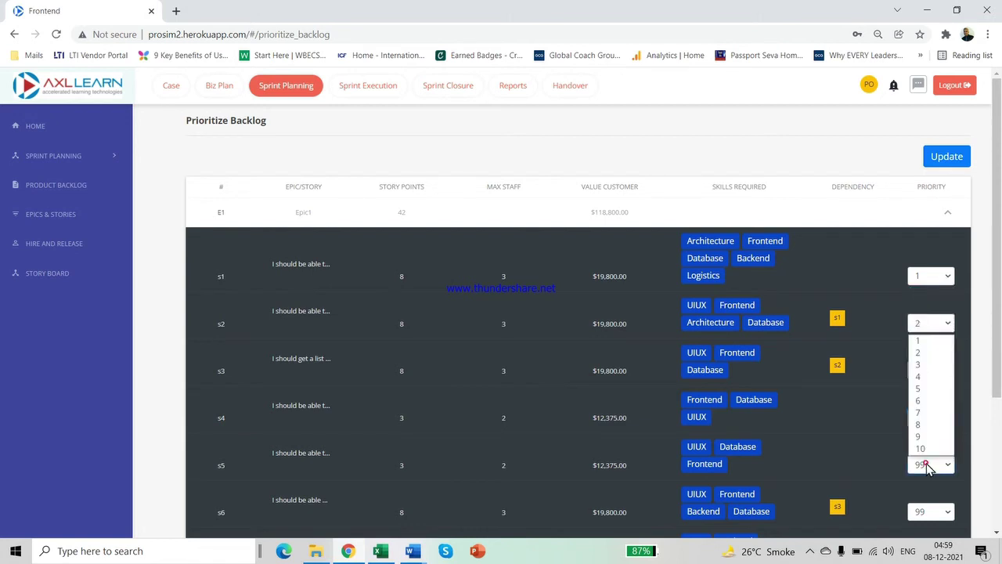
click(920, 341)
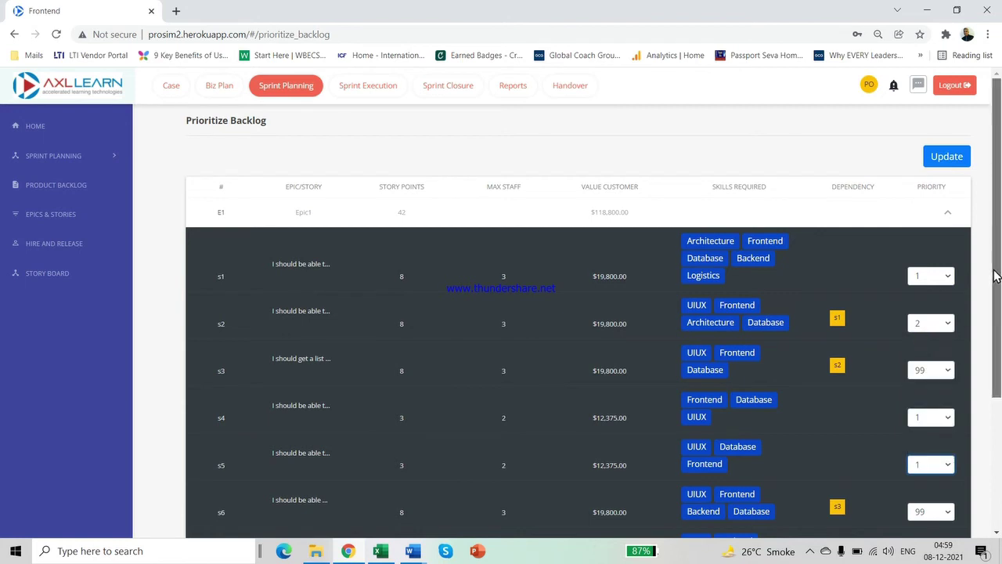
Step: Set the priority of story s6 to 2 and of s7 and s8 to 1, and save the updated backlog priorities
drag(993, 270, 997, 396)
click(931, 351)
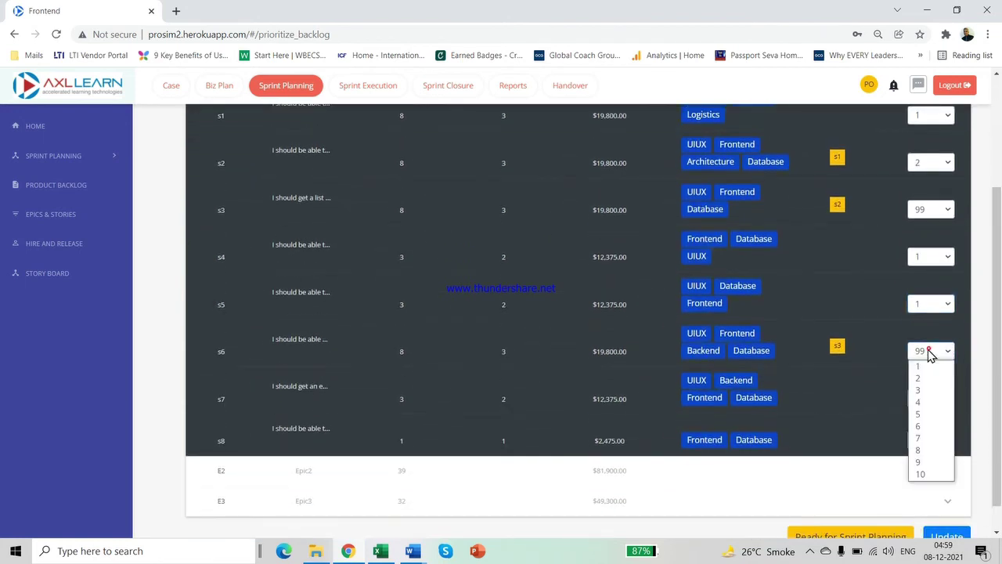
click(927, 378)
click(925, 399)
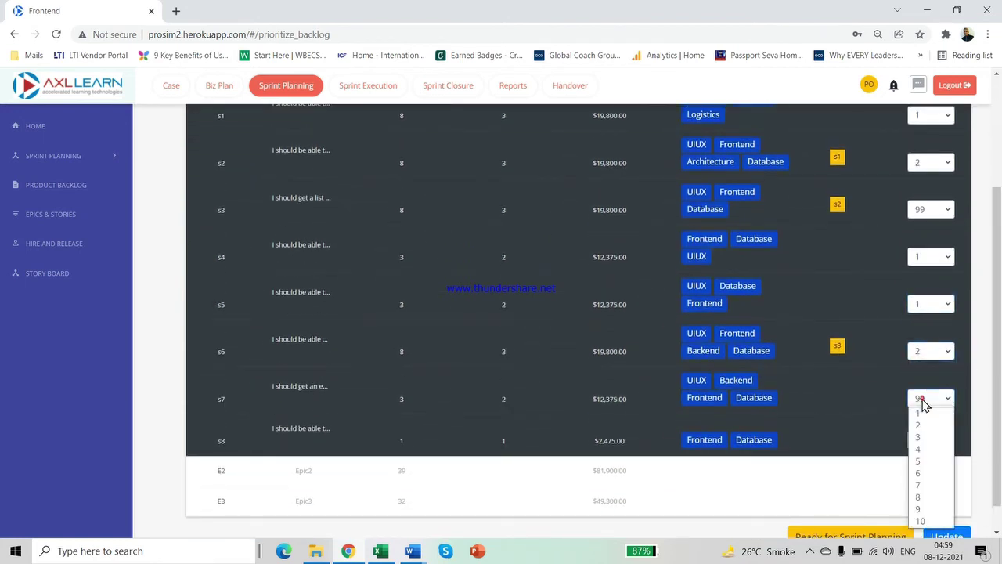
click(920, 413)
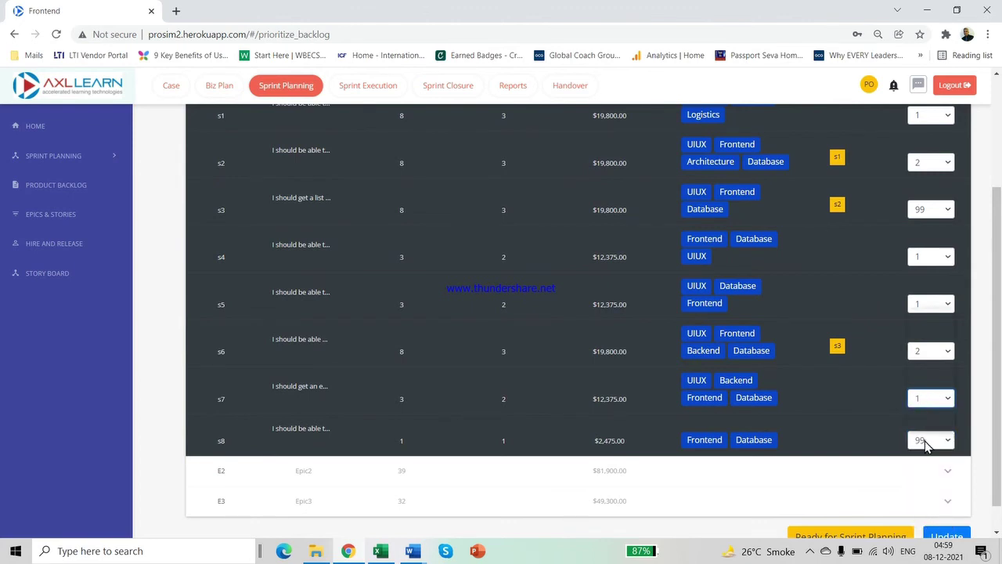
click(925, 441)
click(928, 316)
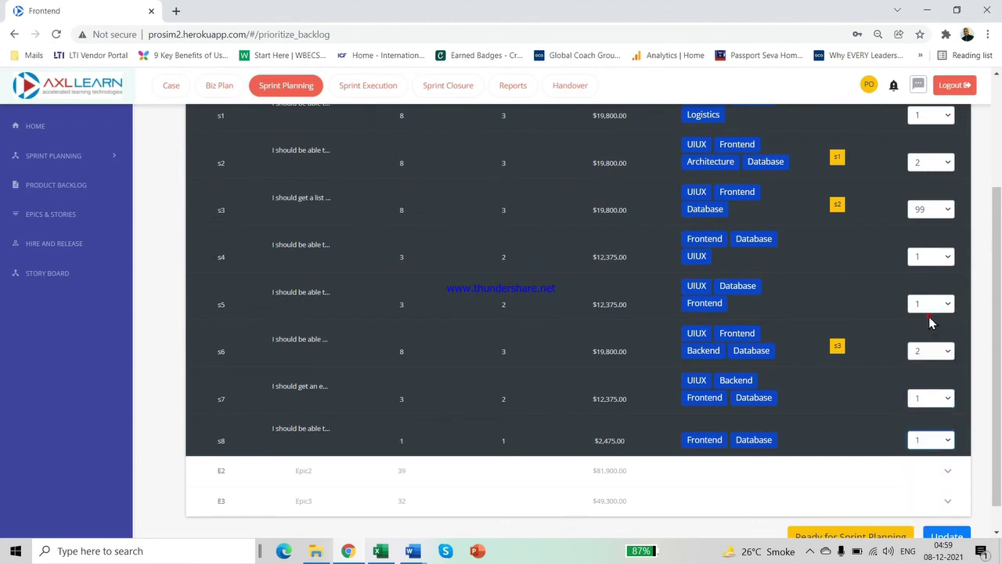
scroll(999, 315, down, 1)
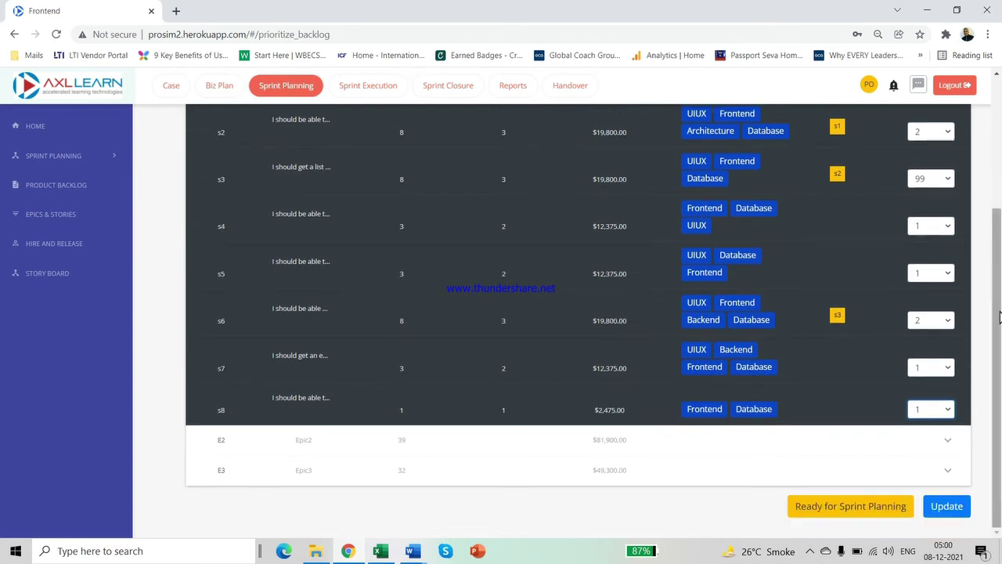
click(948, 507)
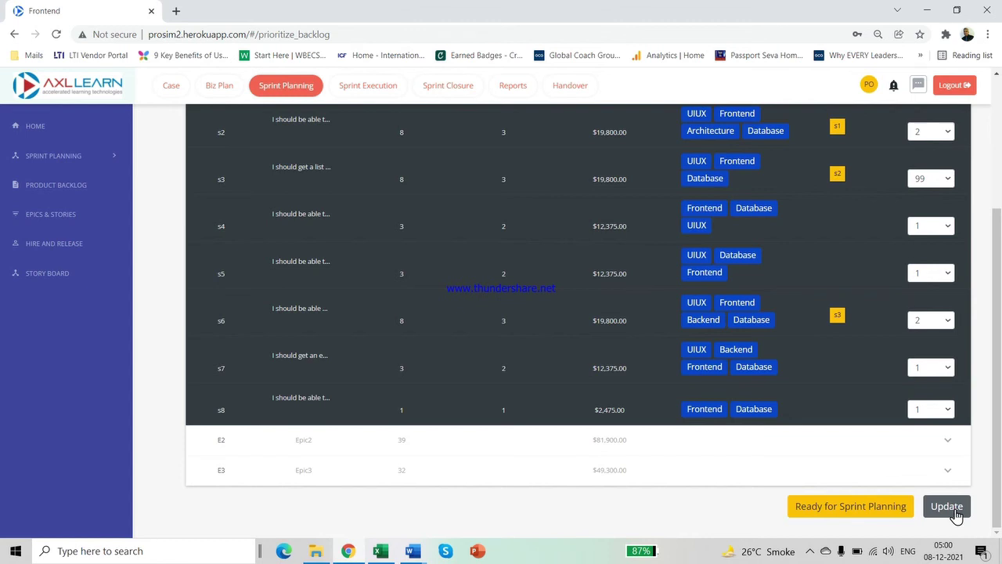
Step: Declare the backlog ready for sprint planning, confirming with the word "Ready"
click(864, 513)
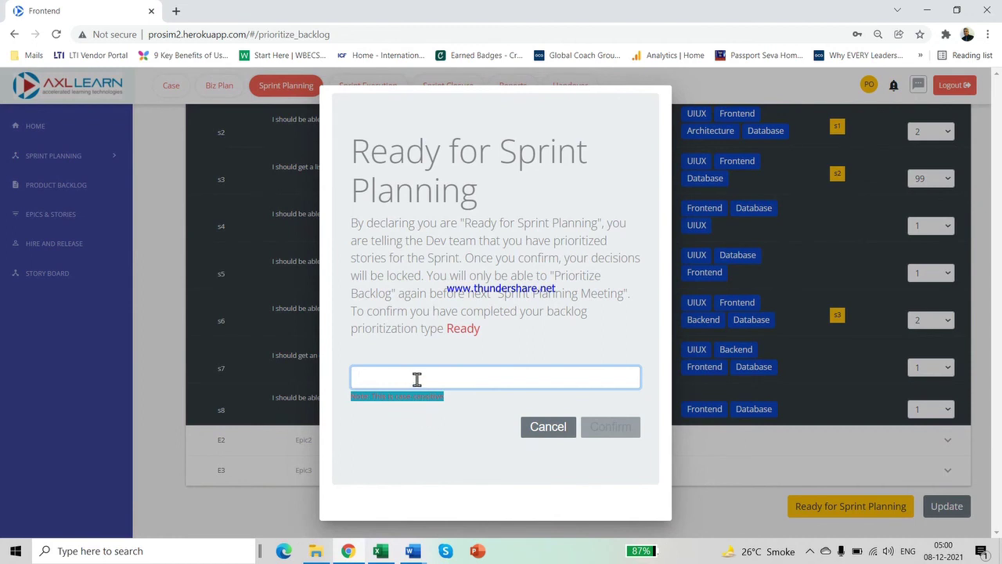
text(Ready)
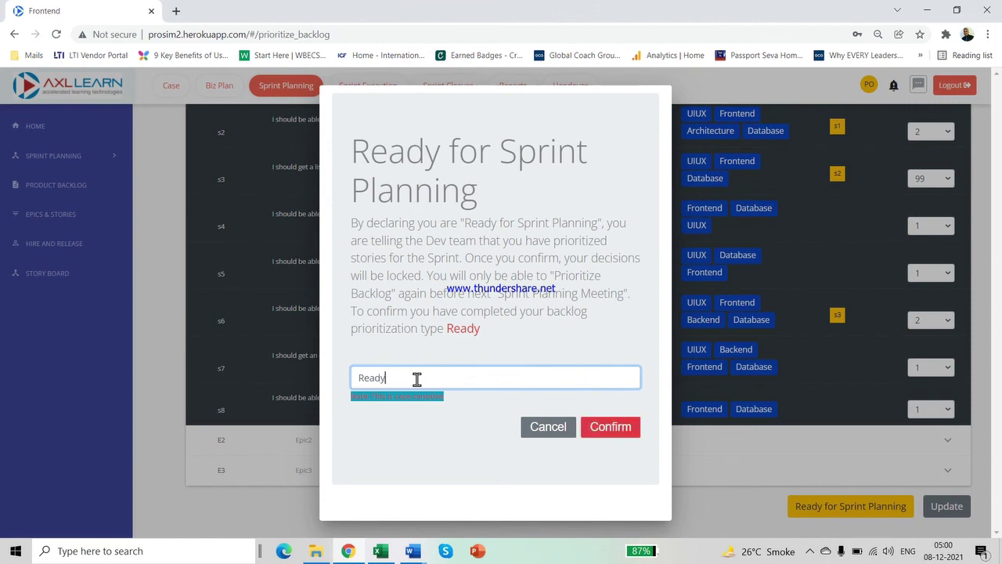
click(612, 427)
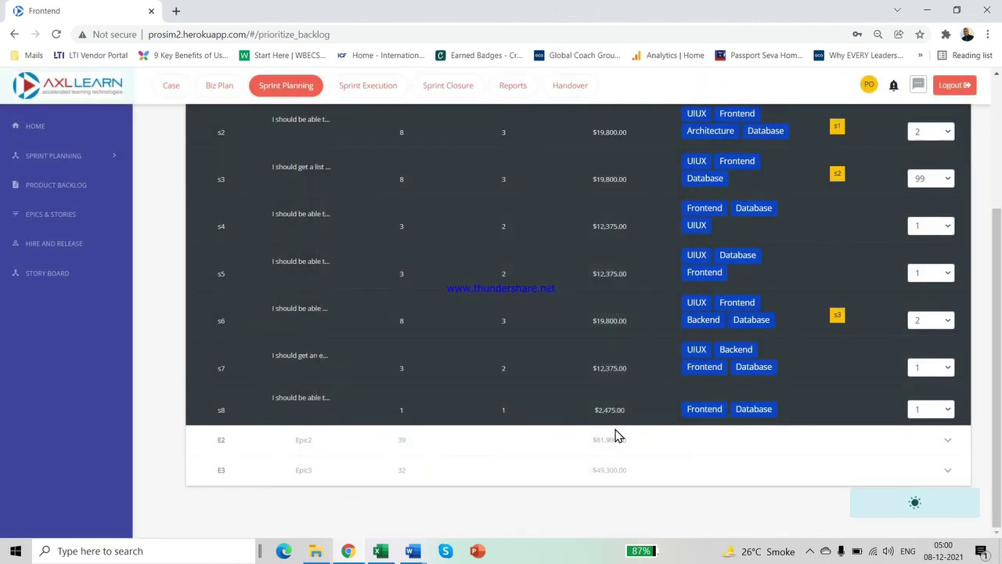